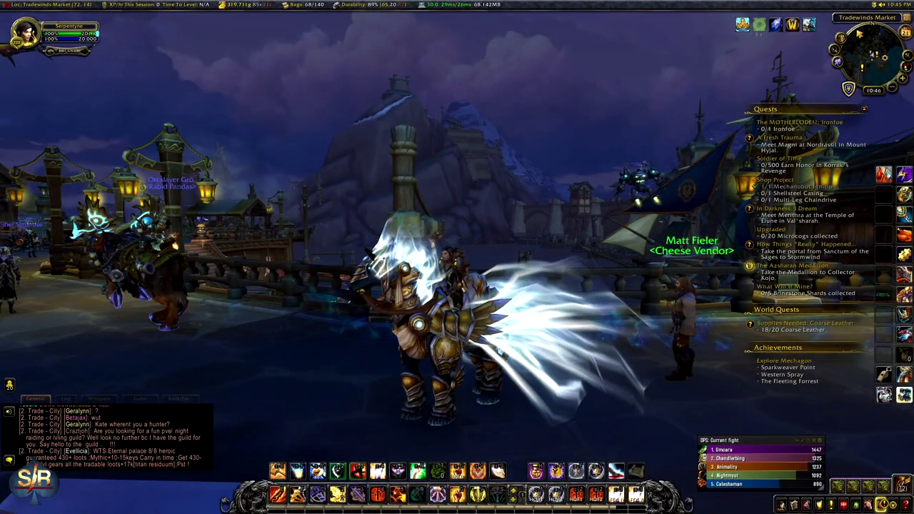
Turn the World of Warcraft camera right along the dock, then switch to OBS Studio.
key(d)
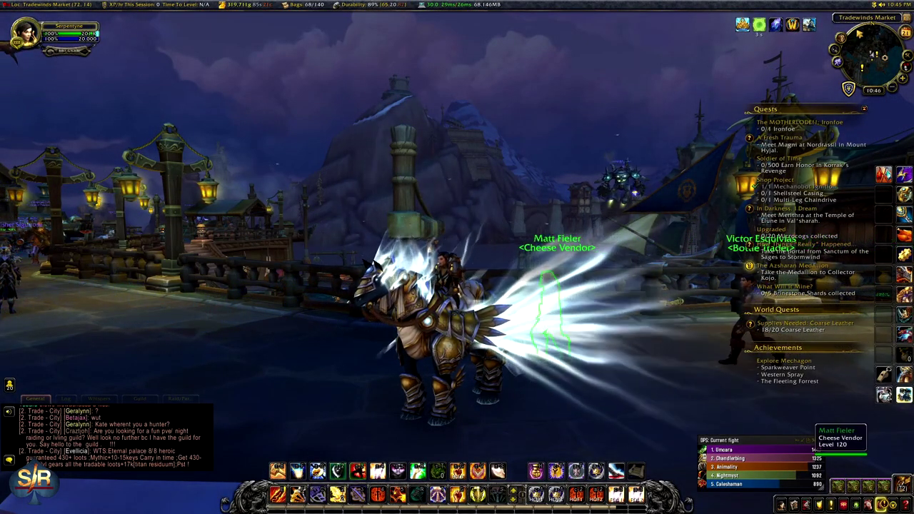
key(d)
key(d)
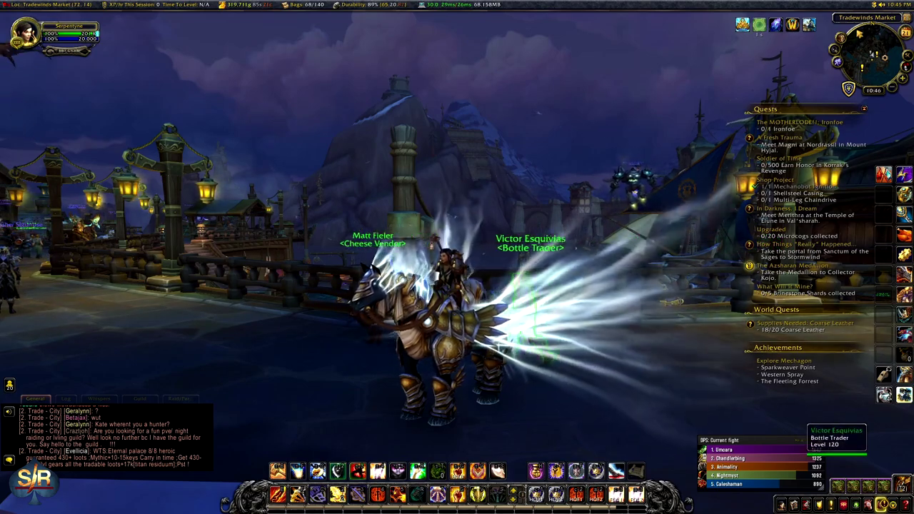
key(d)
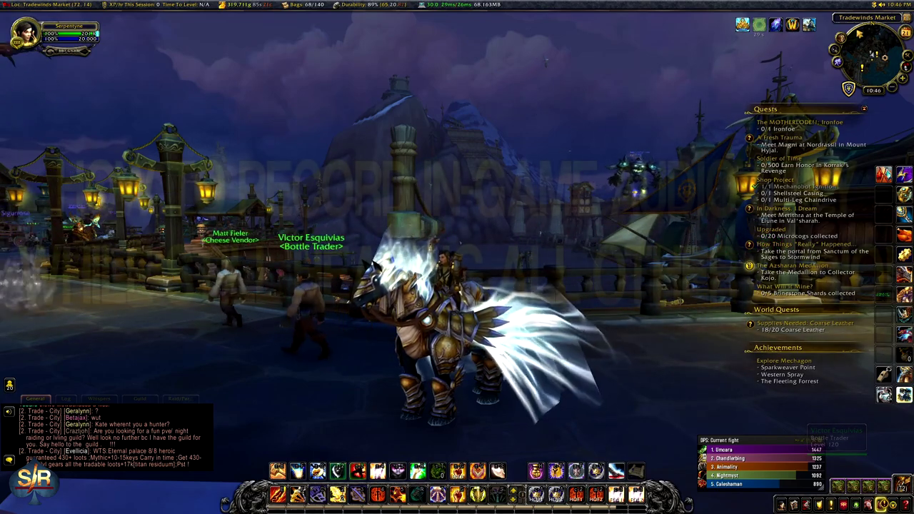
key(d)
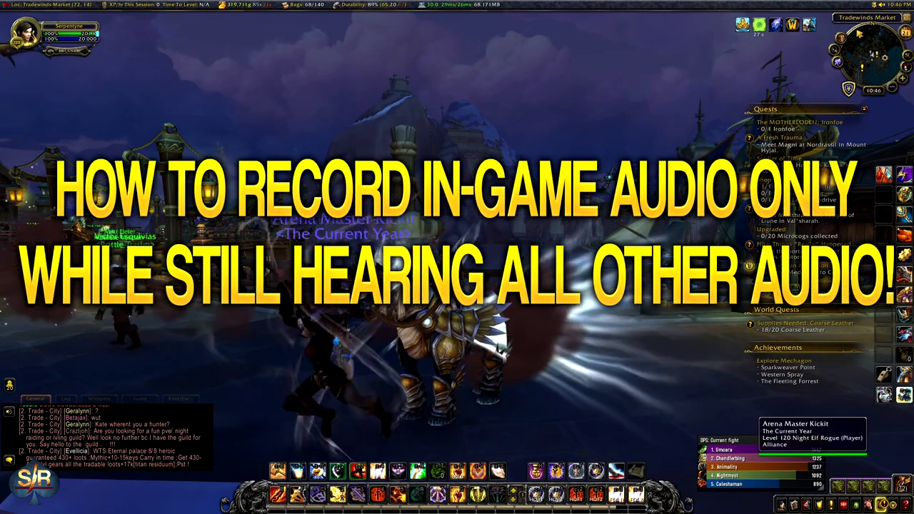
key(d)
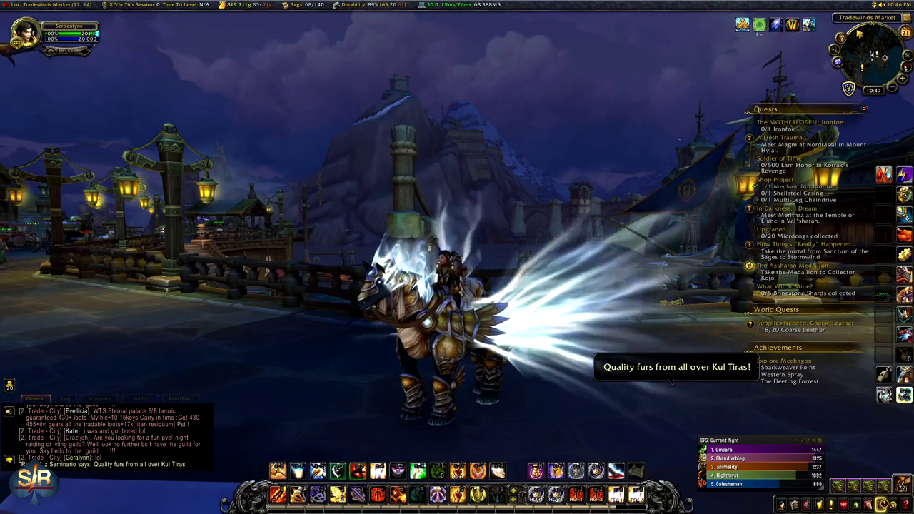
key(alt+Tab)
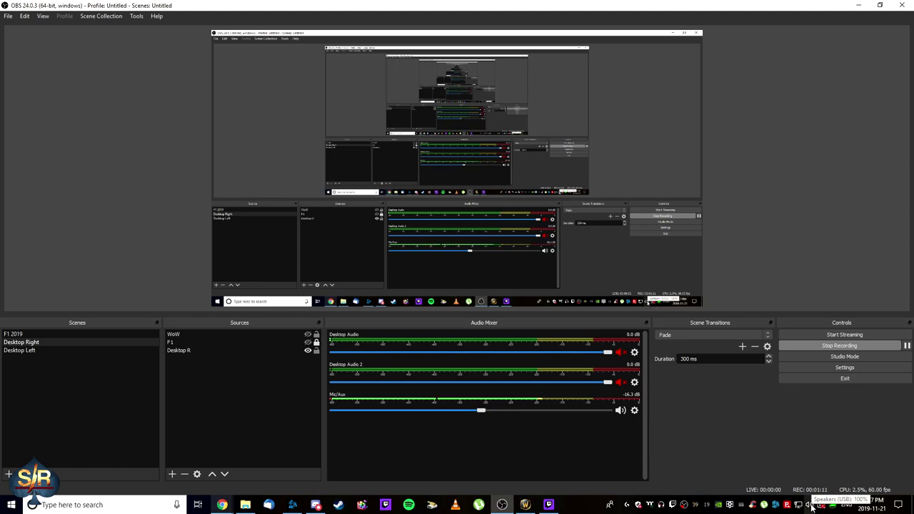
right_click(811, 505)
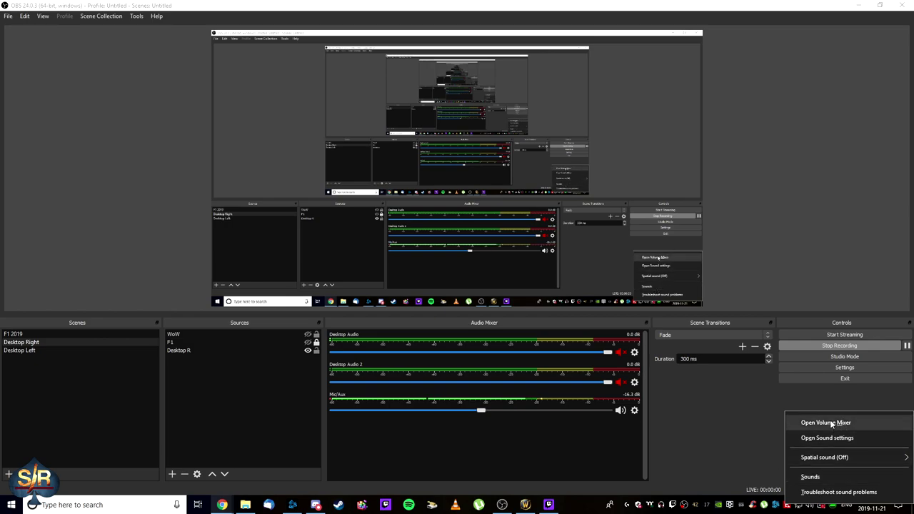
click(811, 477)
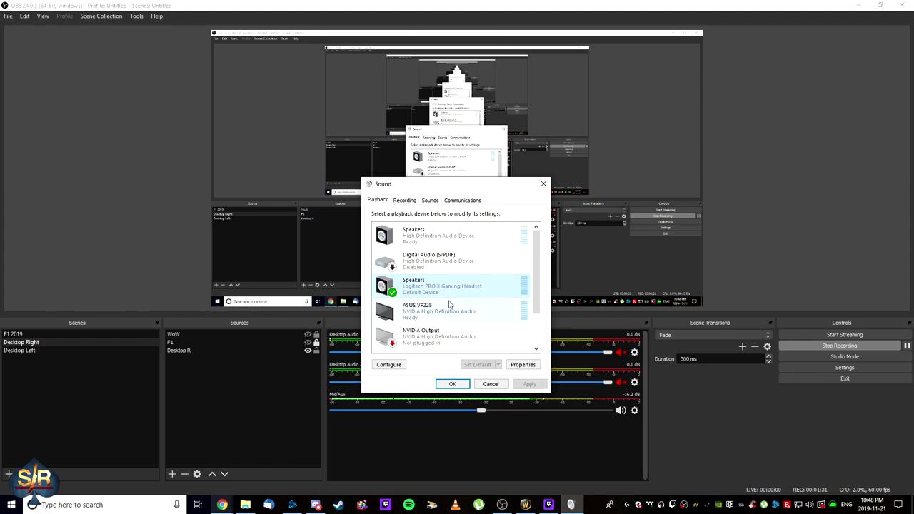
click(404, 200)
click(444, 312)
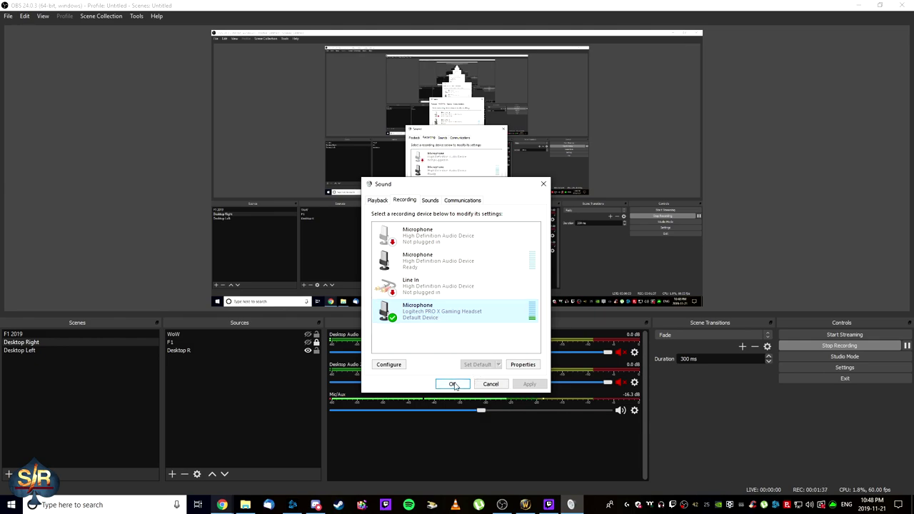
click(377, 199)
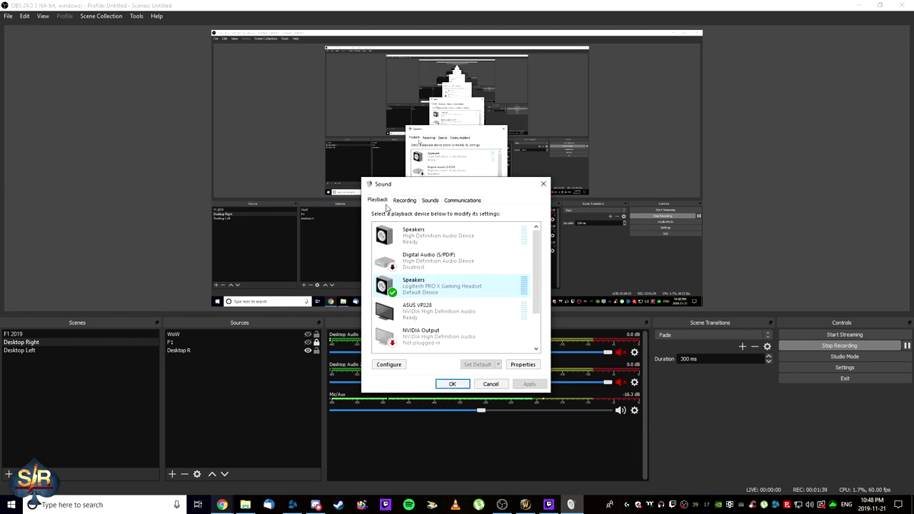
key(ctrl+Tab)
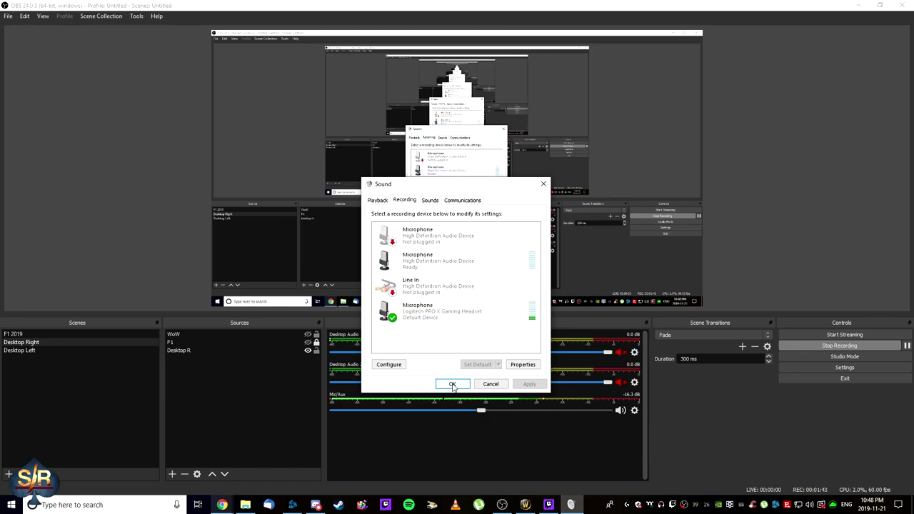
click(377, 201)
click(404, 200)
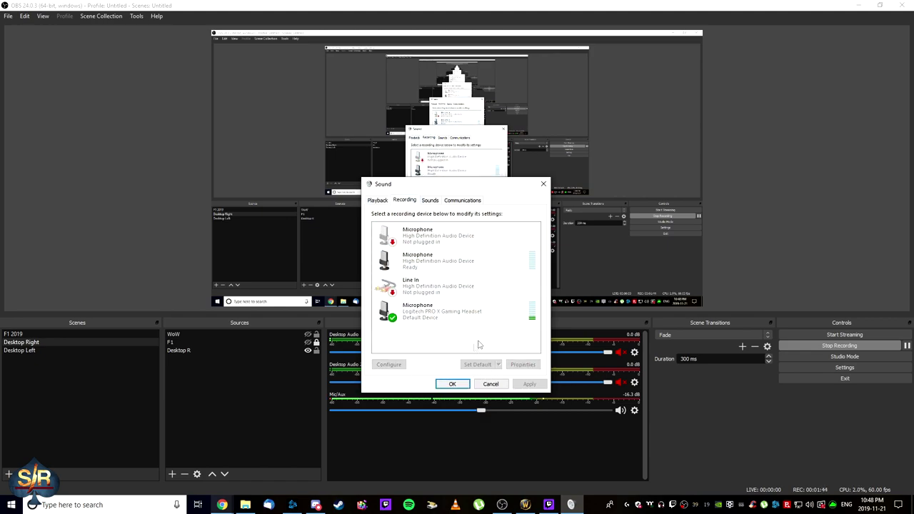
click(377, 201)
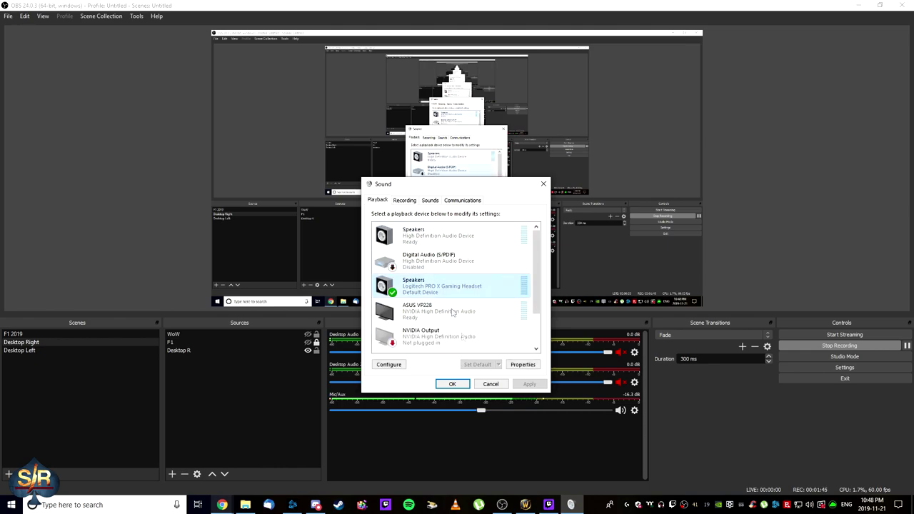
click(454, 385)
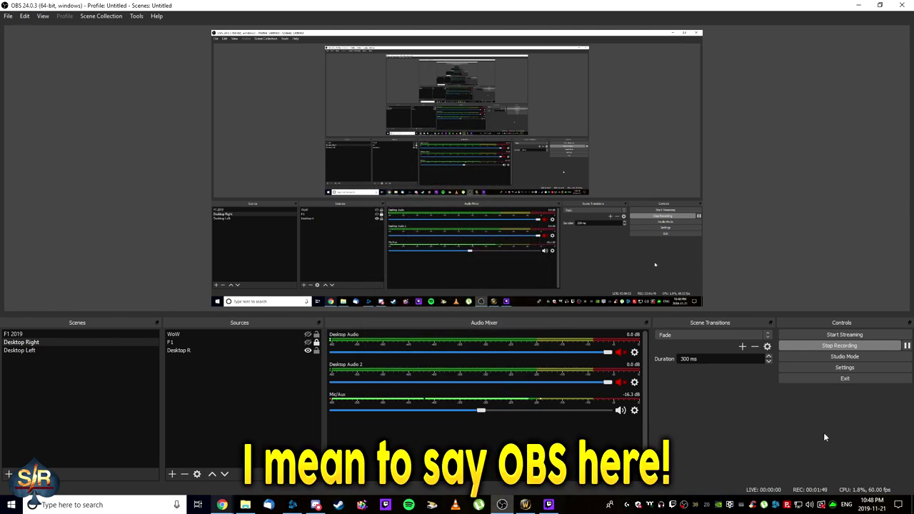
click(816, 363)
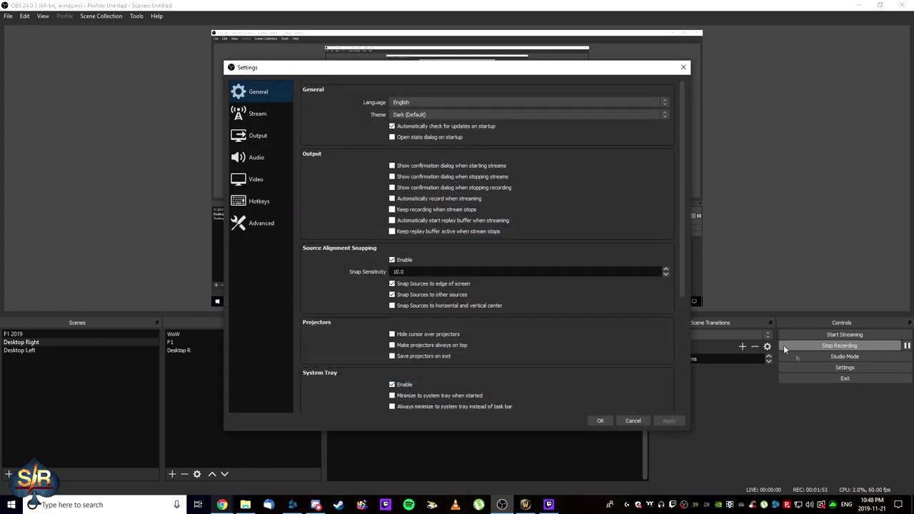
click(268, 158)
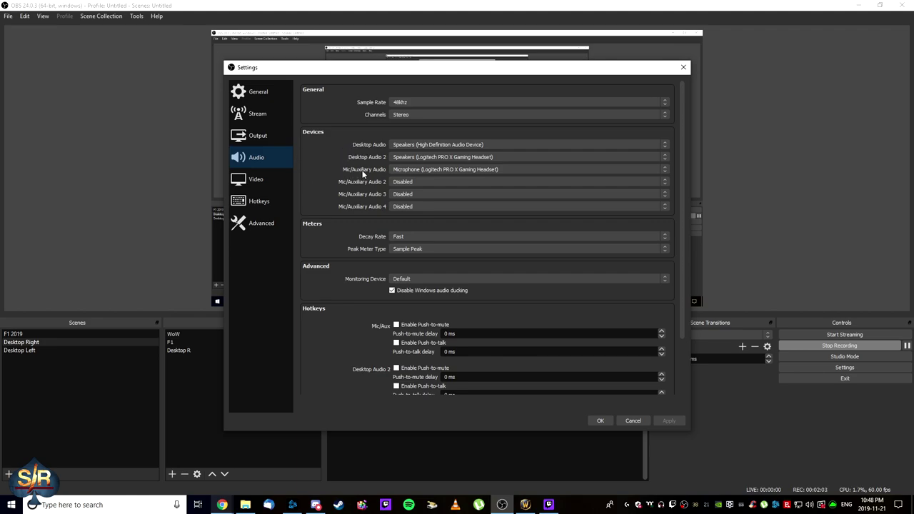
click(410, 145)
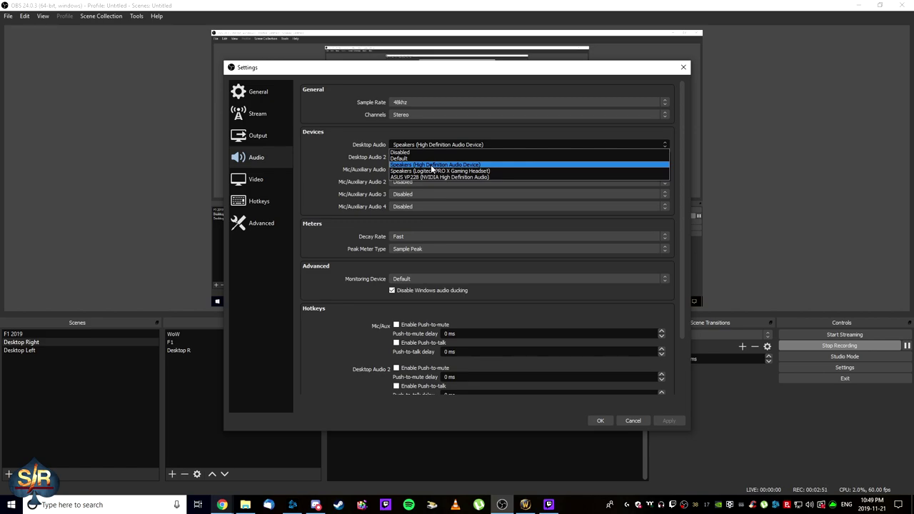
click(431, 166)
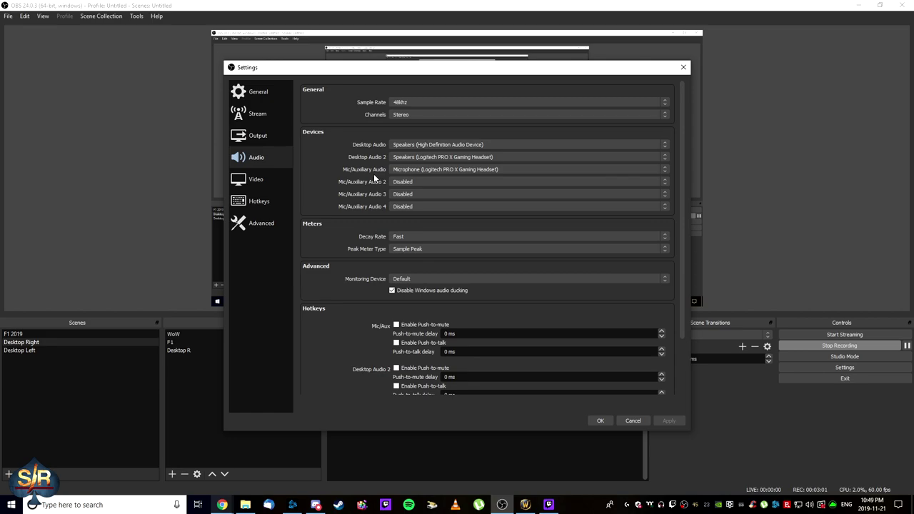
click(407, 172)
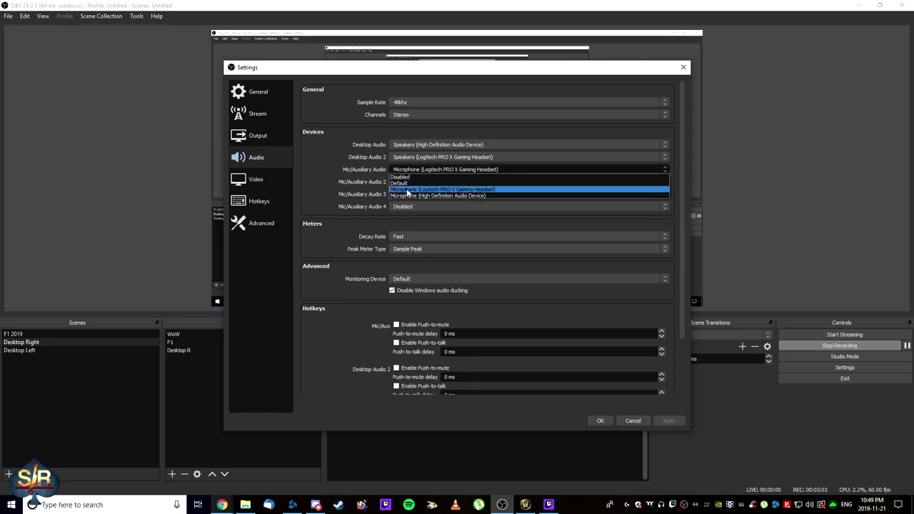
click(409, 190)
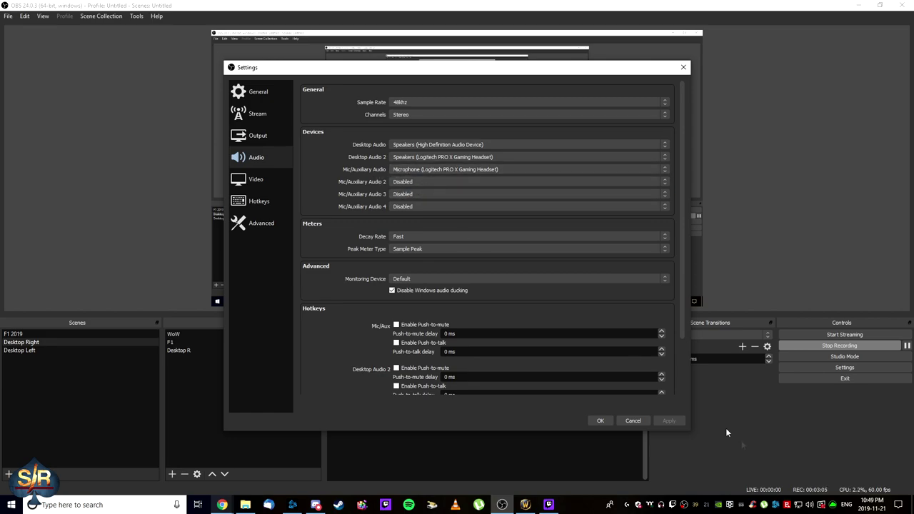
click(598, 421)
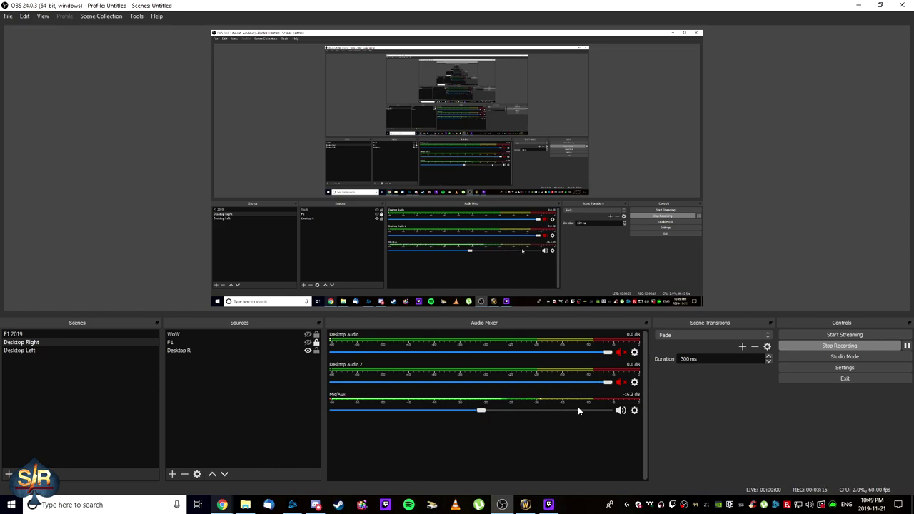
click(309, 335)
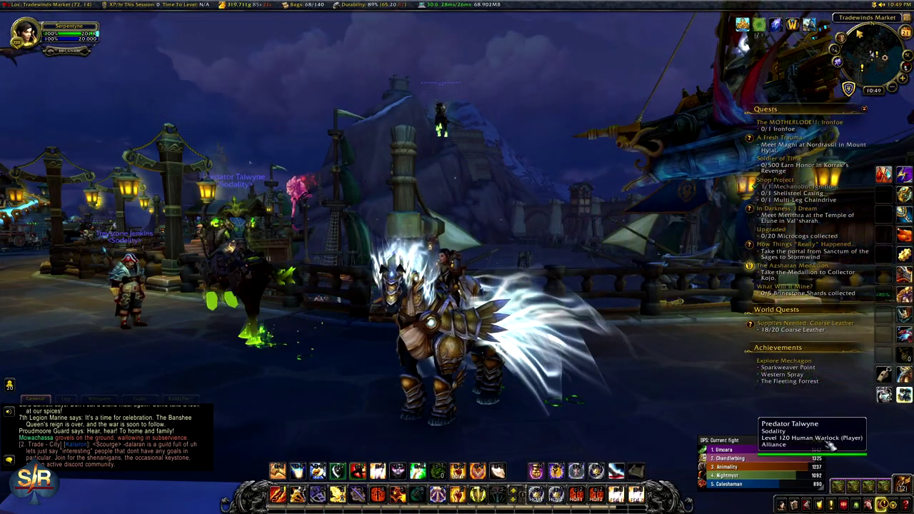
Set Game Sound Output to Speakers (High Definition Audio Device), apply it, and resume play.
key(Escape)
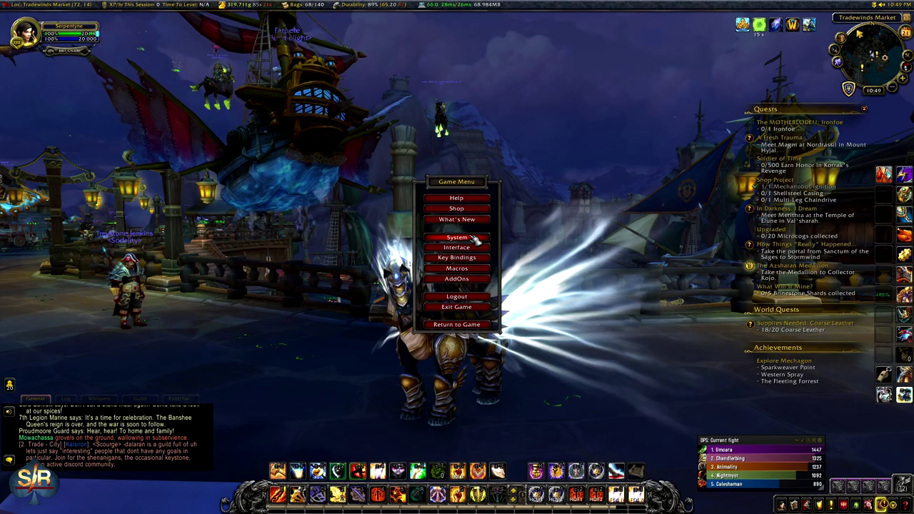
click(473, 240)
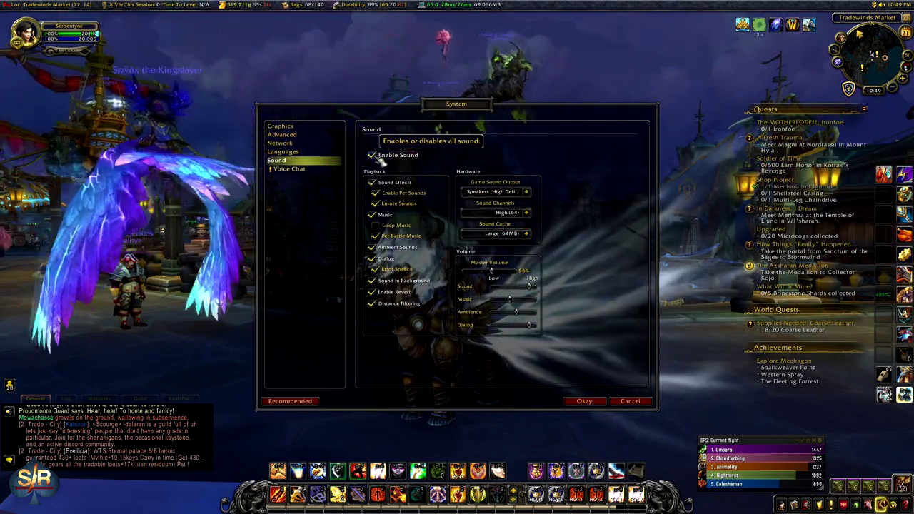
click(526, 192)
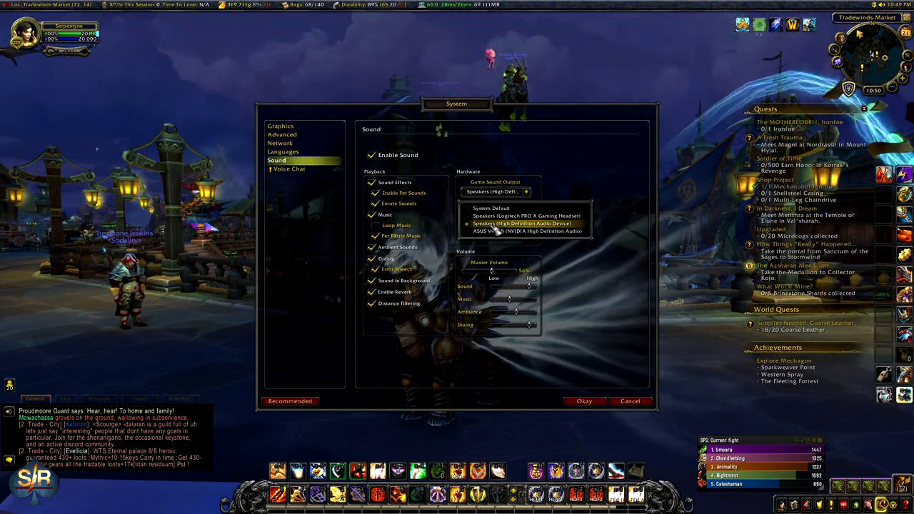
click(495, 230)
click(584, 401)
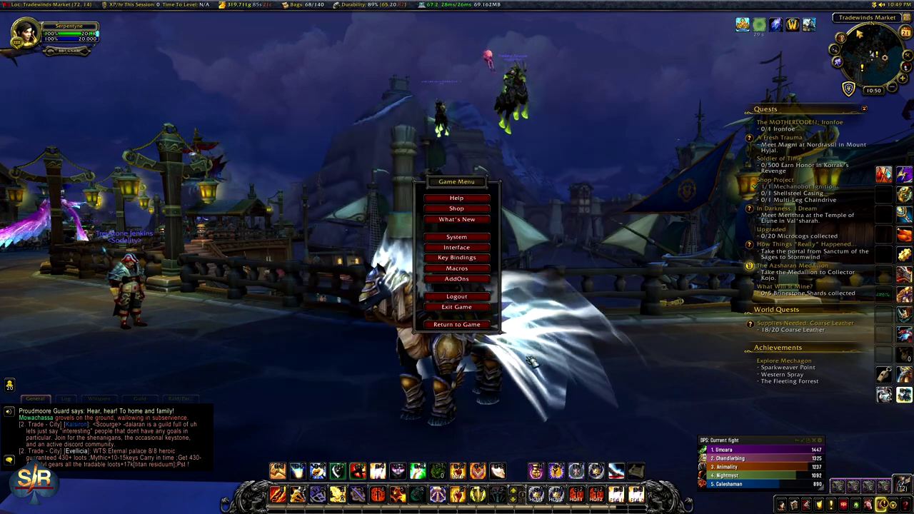
key(Escape)
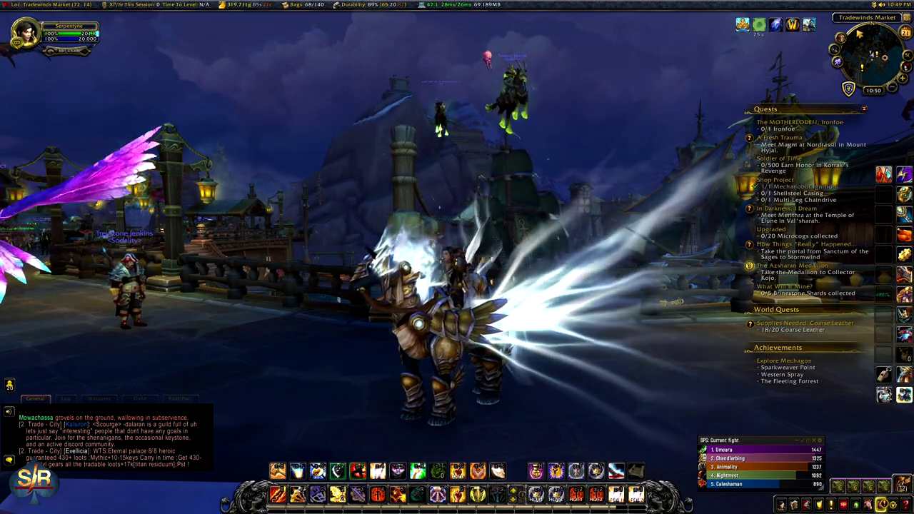
key(alt+Tab)
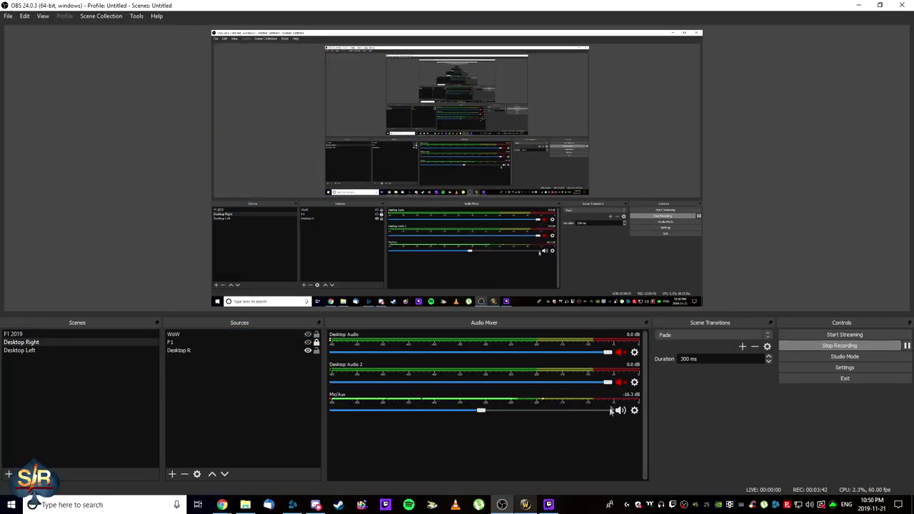
click(619, 352)
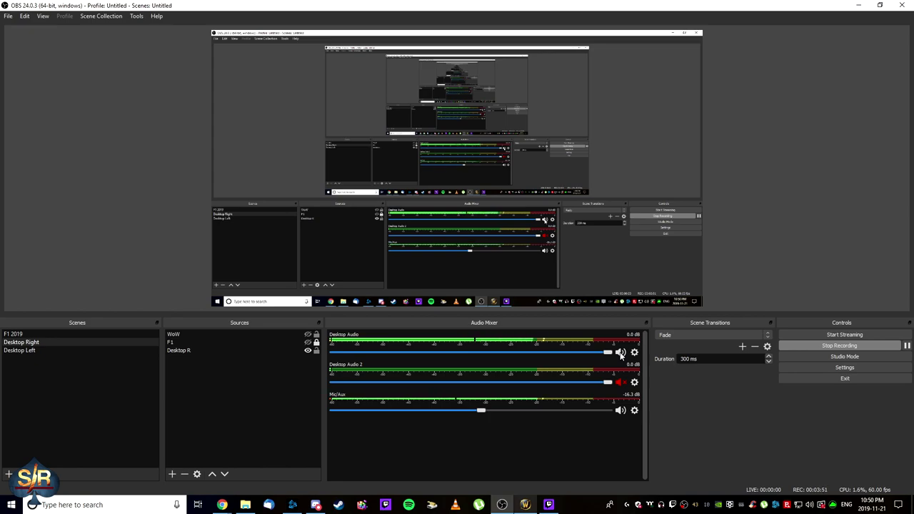
click(620, 353)
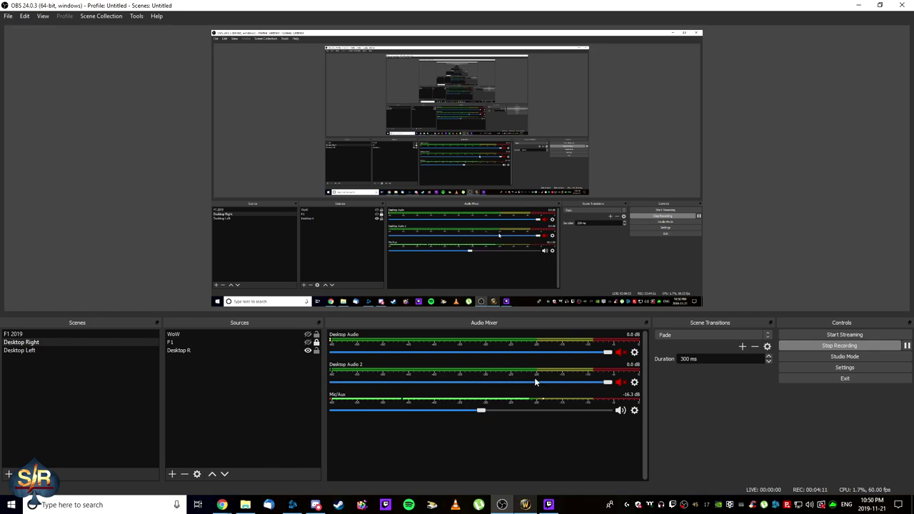
Unmute Desktop Audio 2, briefly unmute Desktop Audio to compare levels, then mute it again.
click(619, 383)
click(620, 352)
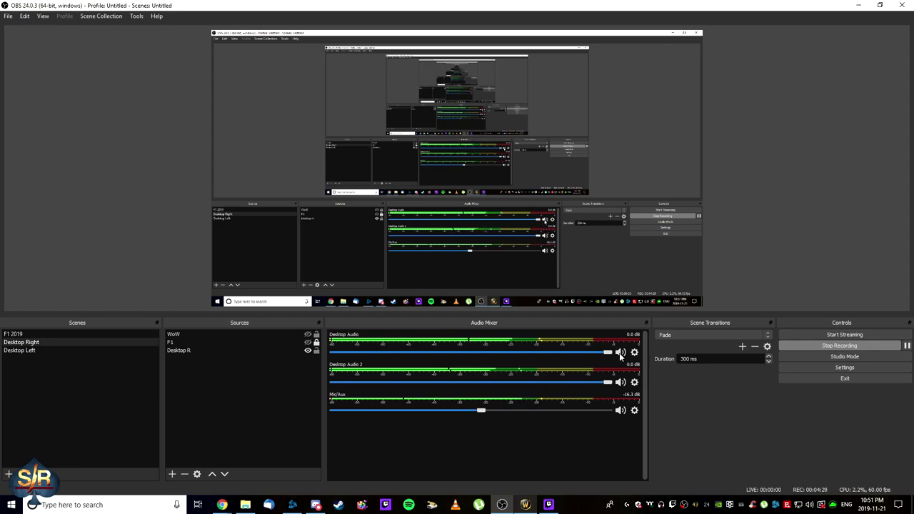
key(m)
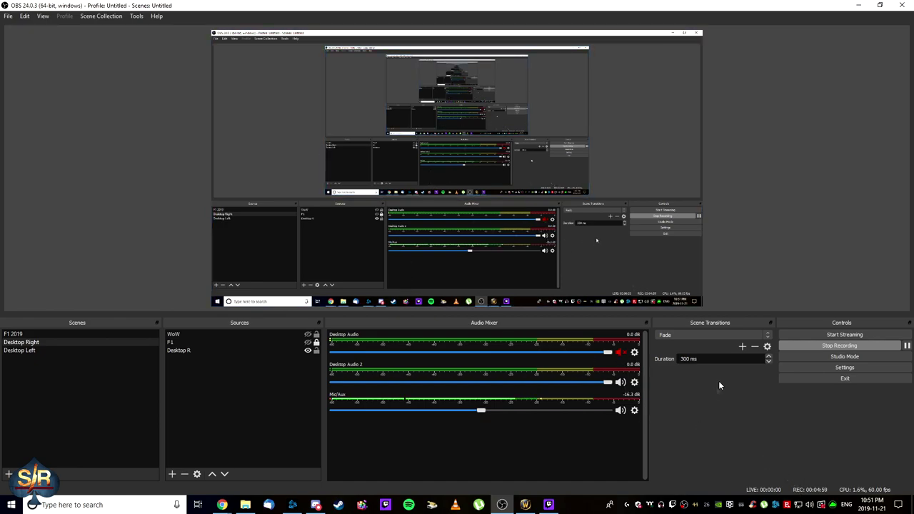
Open Windows Sound settings from the taskbar speaker and go to App volume and device preferences.
right_click(810, 505)
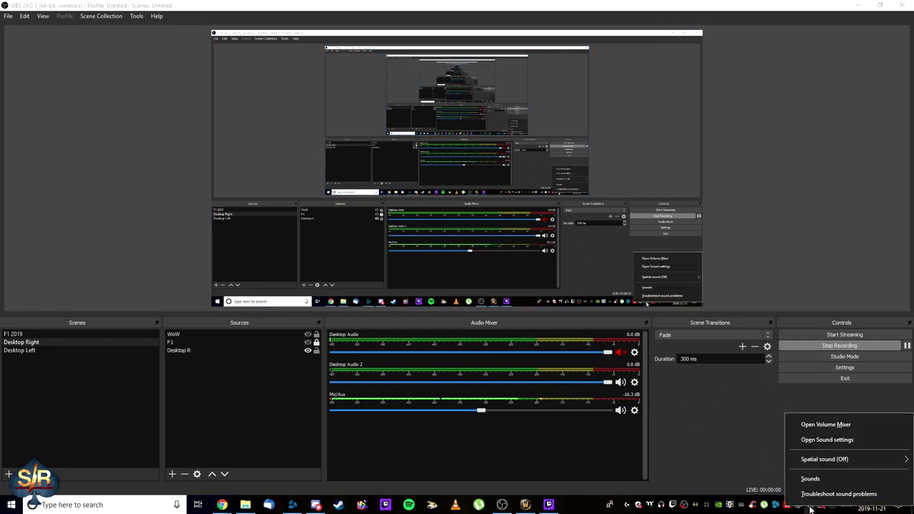
click(839, 441)
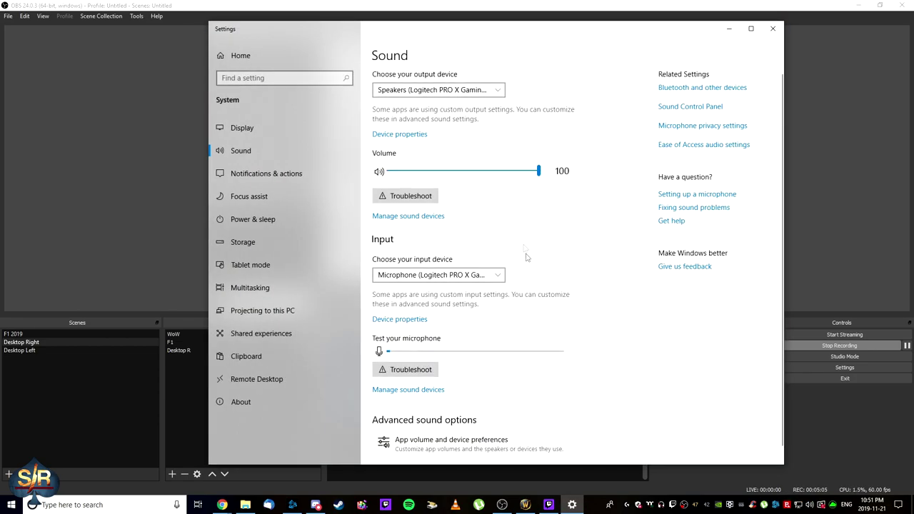
scroll(567, 85, down, 1)
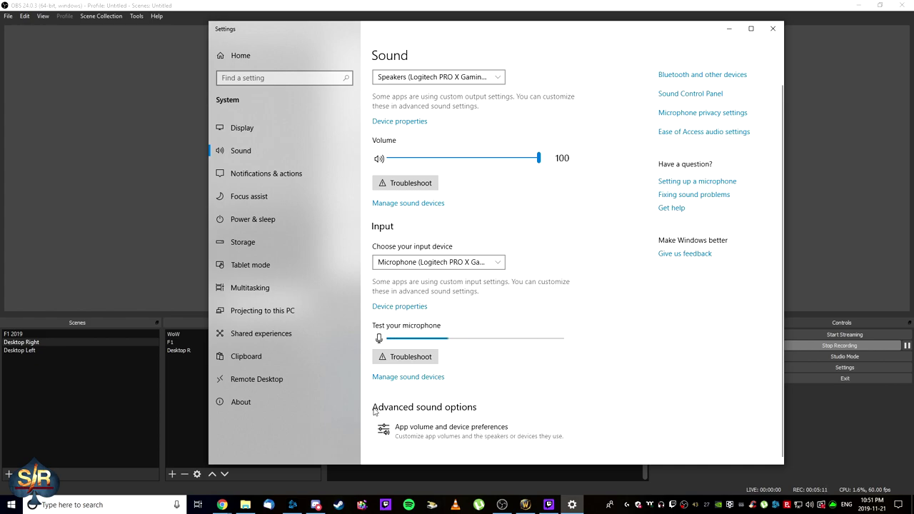
click(490, 438)
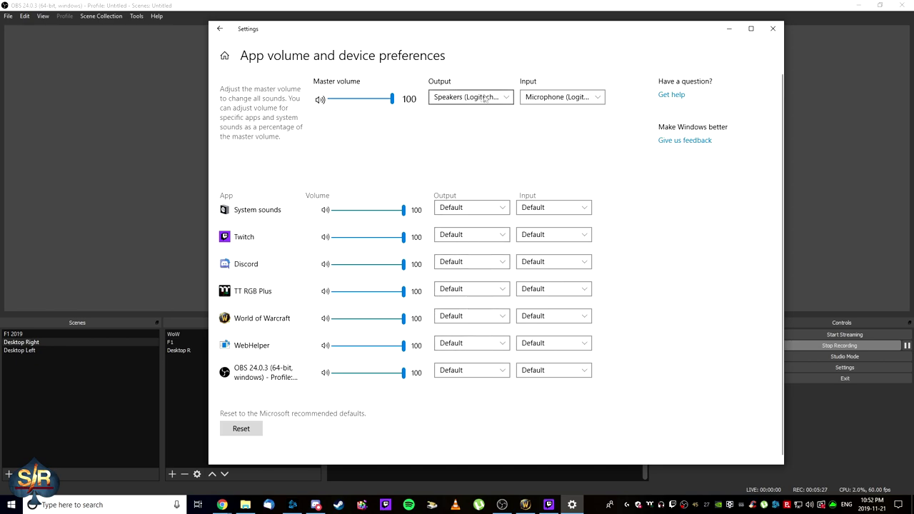
Keep the Logitech headset as master output and World of Warcraft on Default, then close Settings.
click(492, 99)
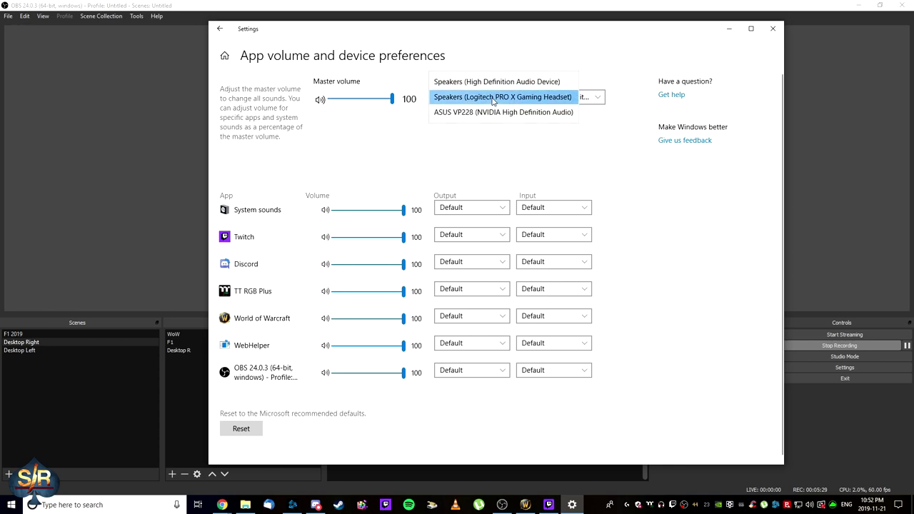
click(492, 97)
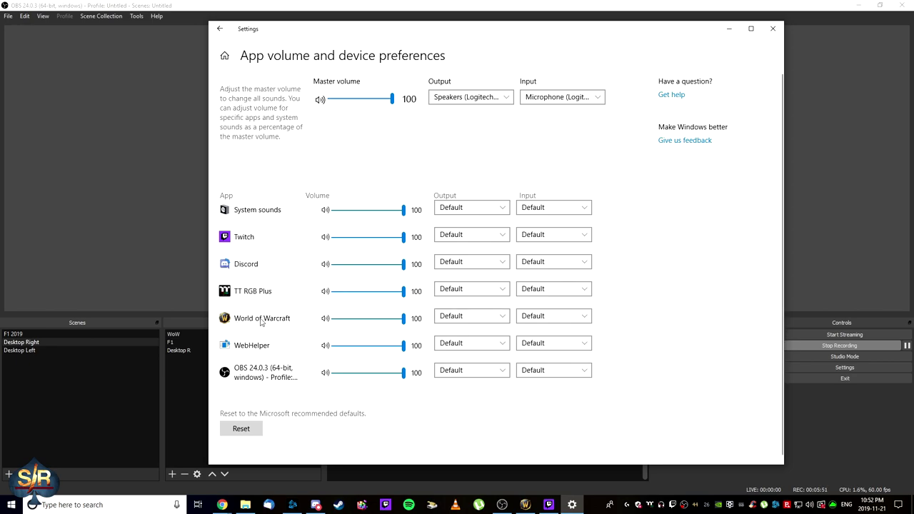
click(457, 320)
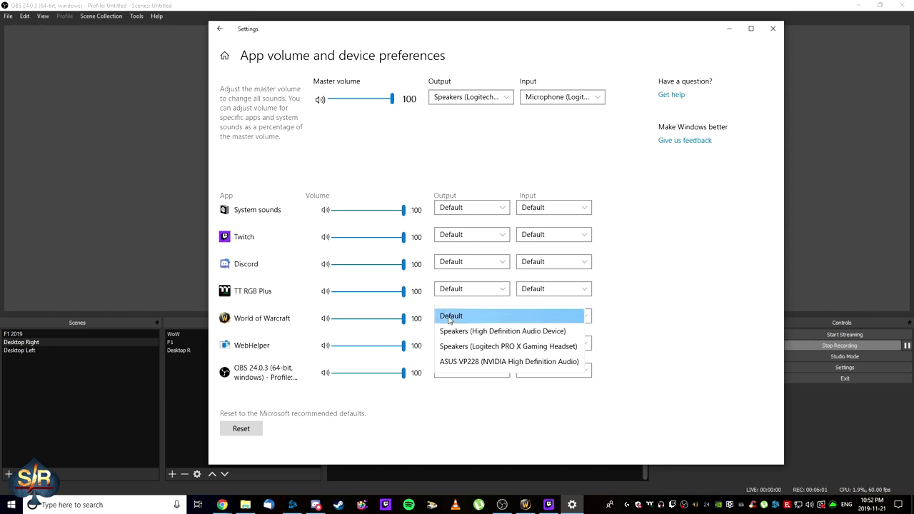
click(450, 318)
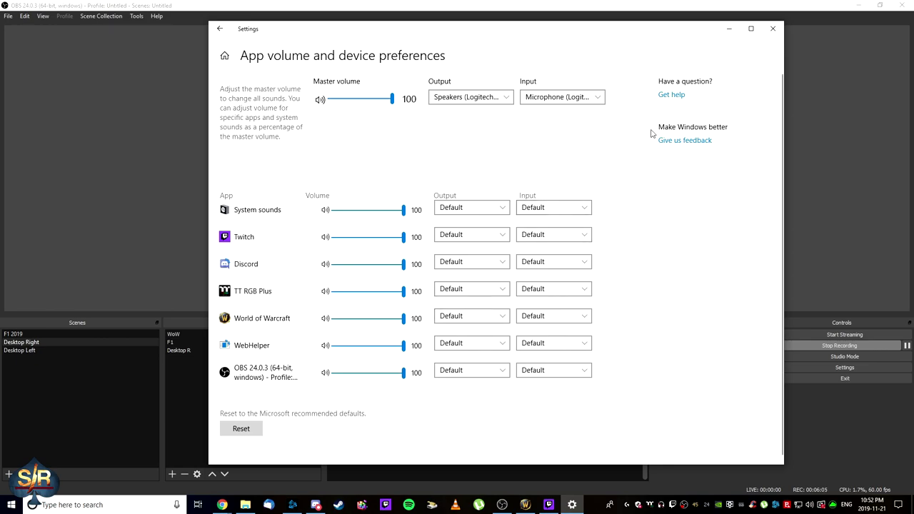
click(774, 29)
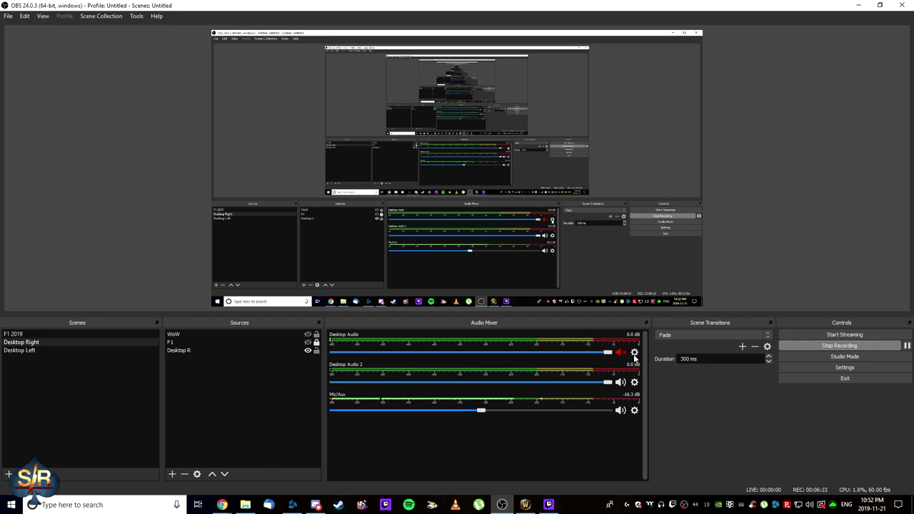
click(633, 353)
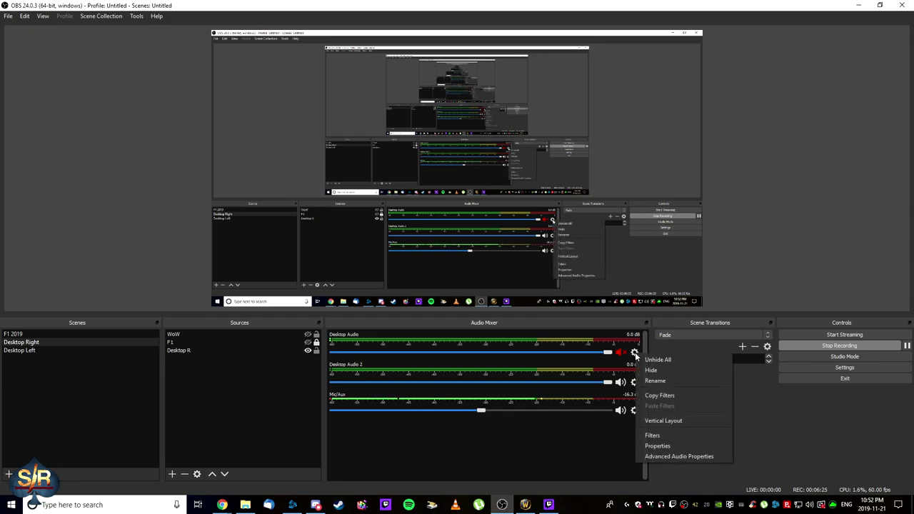
click(677, 457)
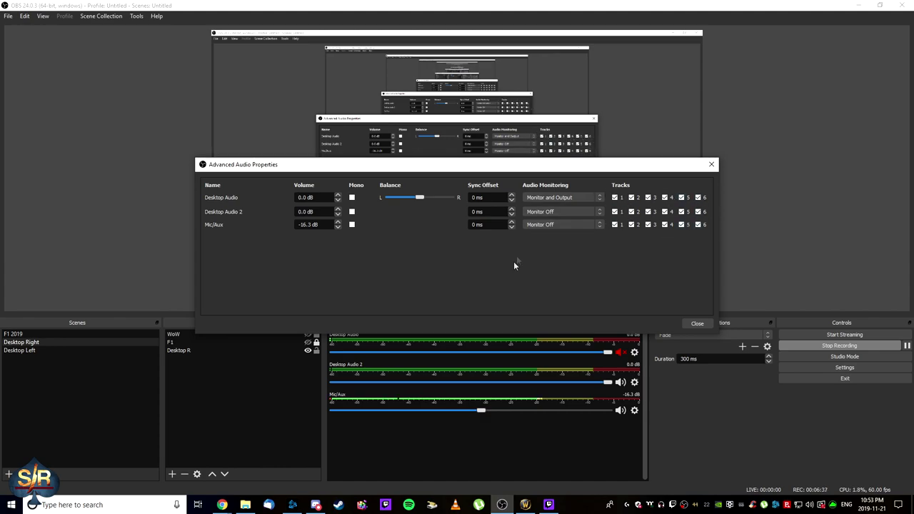
click(571, 197)
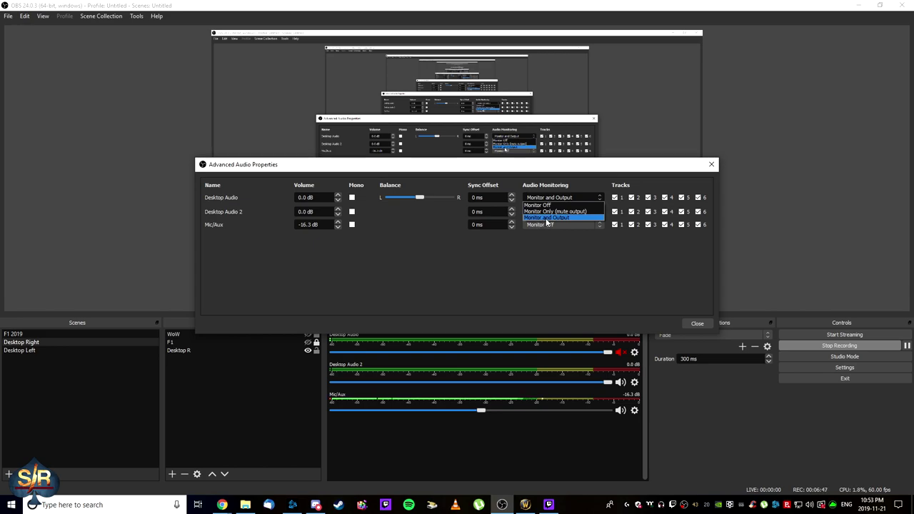
click(546, 217)
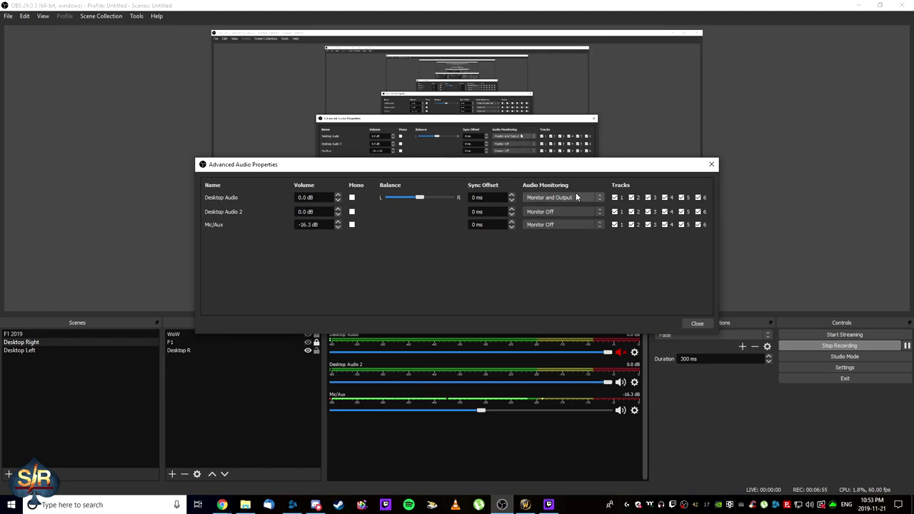
click(697, 322)
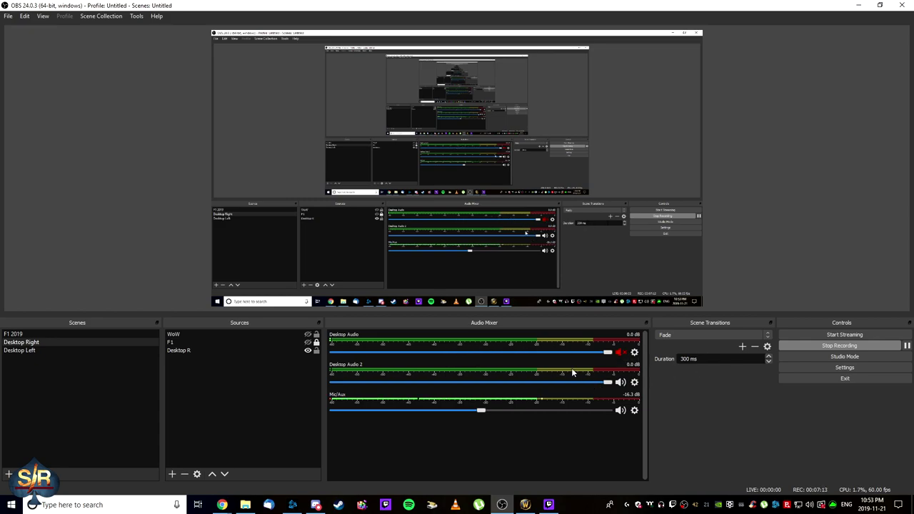
click(309, 335)
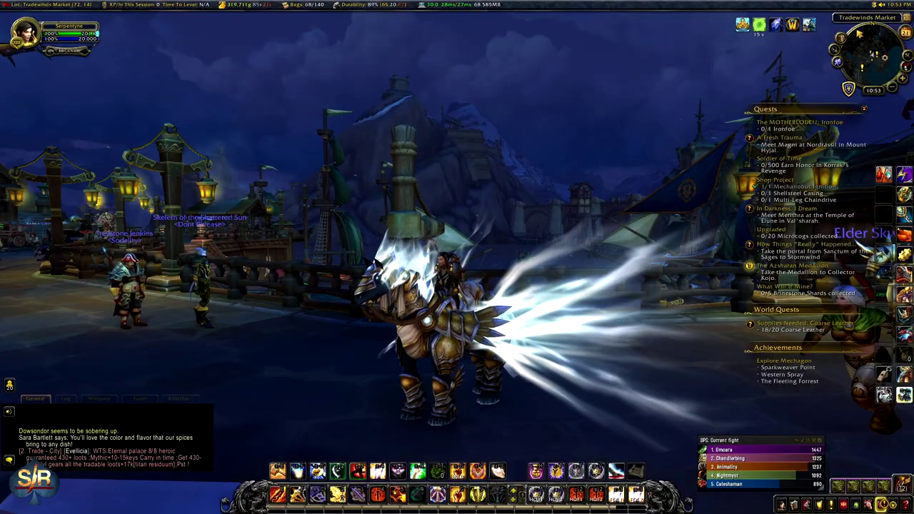